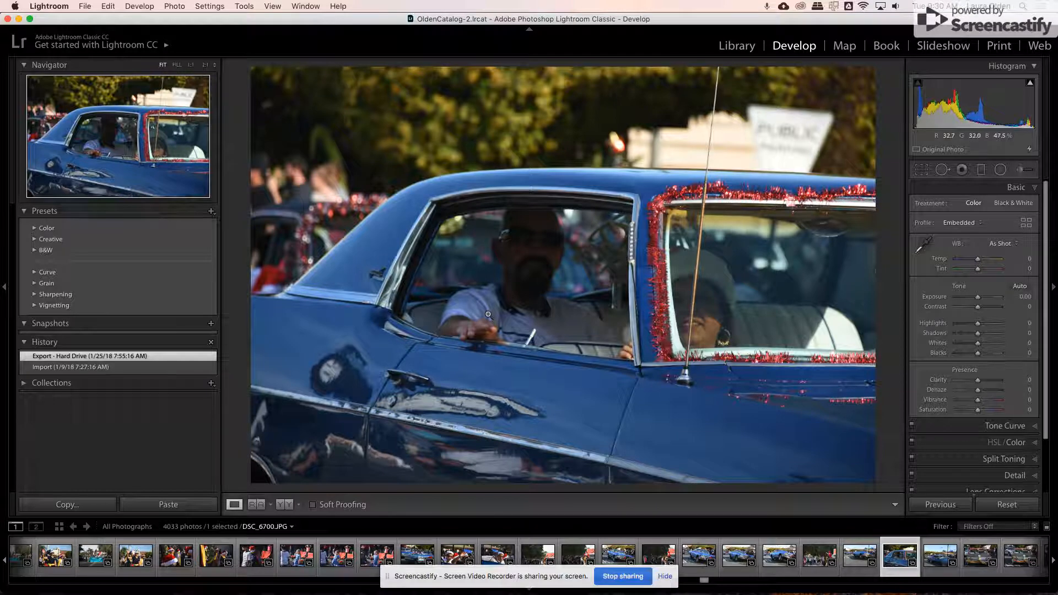
Open a copy of the photo with Lightroom adjustments in Adobe Photoshop CC 2018 and add a Curves adjustment layer.
{"action": "right_click", "coordinate": [488, 315]}
{"action": "mouse_move", "coordinate": [527, 371]}
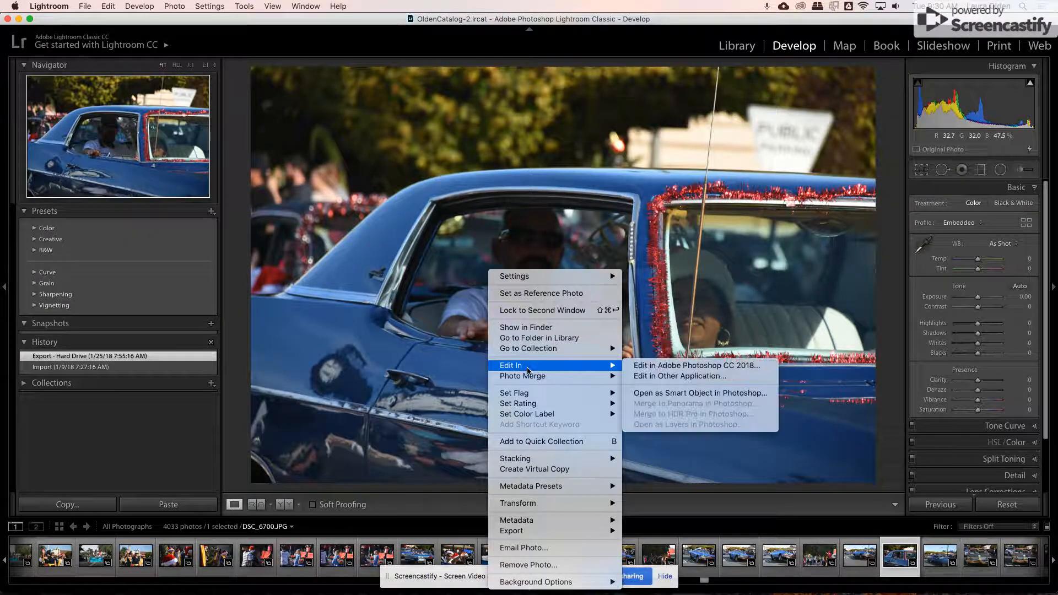
{"action": "left_click", "coordinate": [655, 368]}
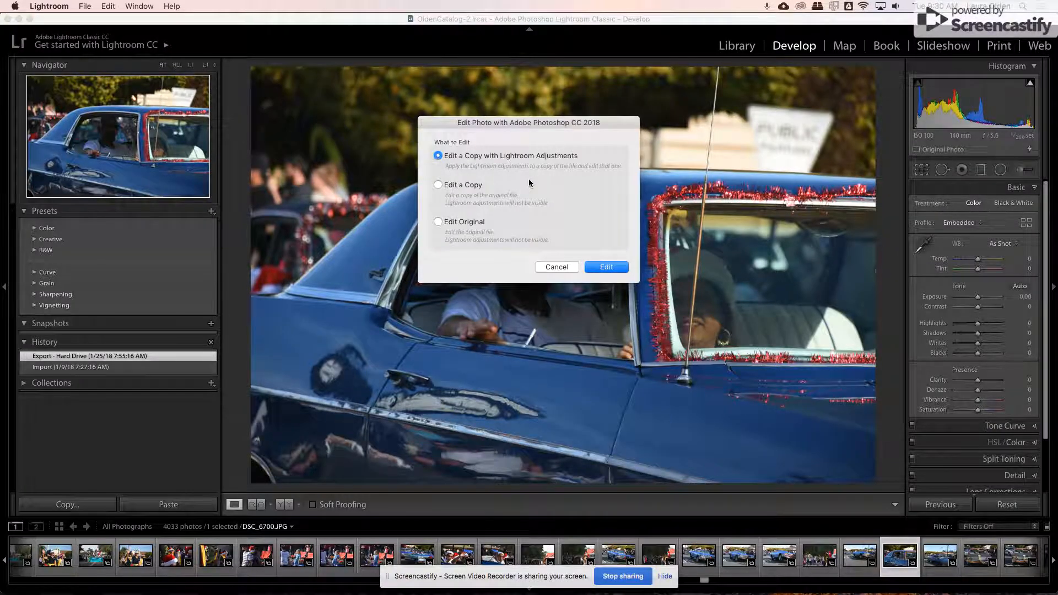
{"action": "left_click", "coordinate": [616, 269]}
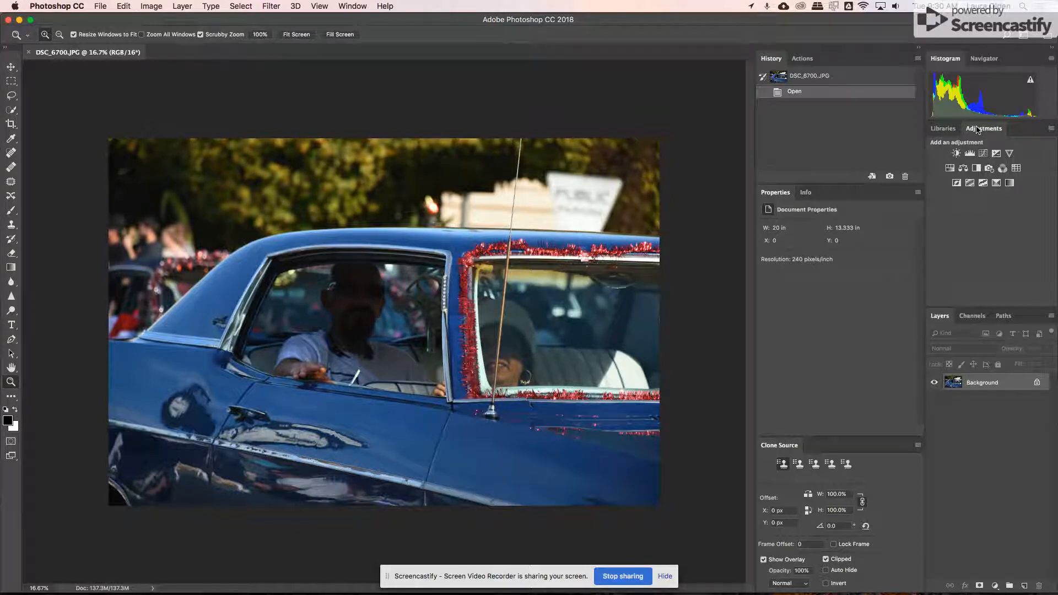
{"action": "left_click", "coordinate": [983, 155]}
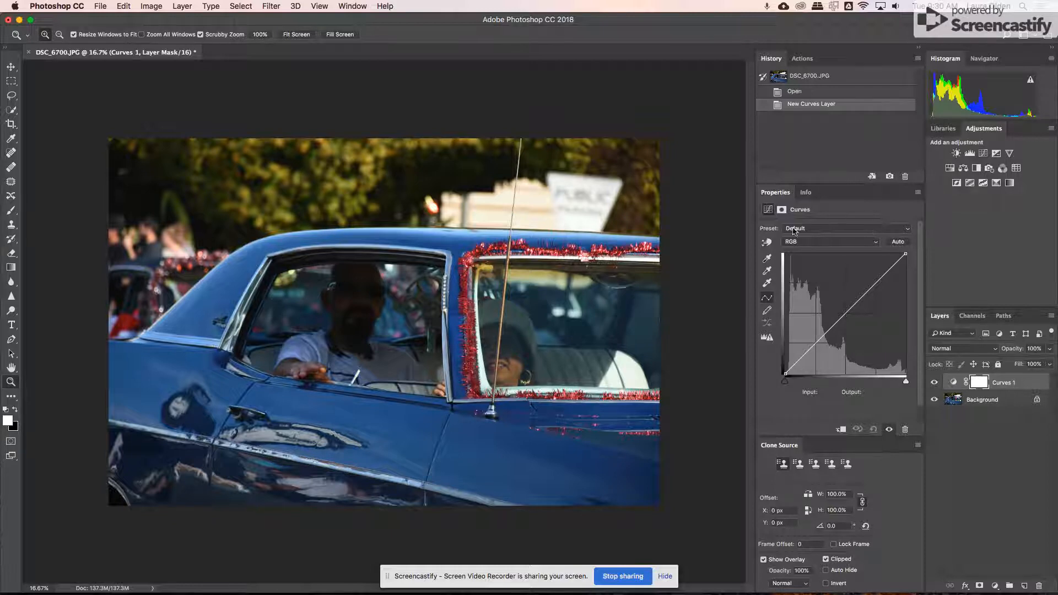
Try the Color Negative, Cross Process and Darker presets on the Curves layer.
{"action": "left_click", "coordinate": [908, 229]}
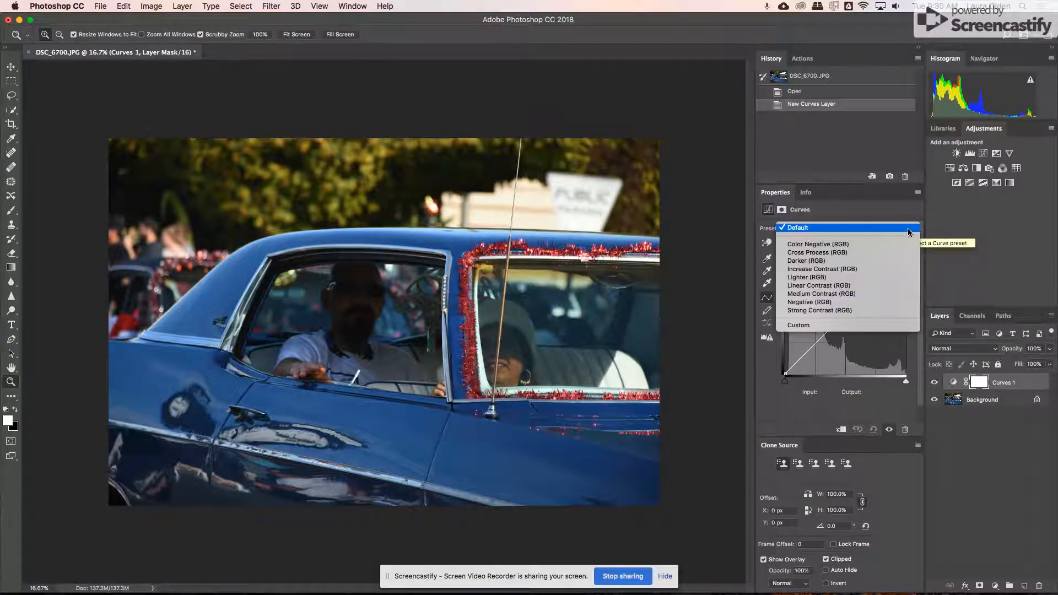
{"action": "left_click", "coordinate": [829, 244]}
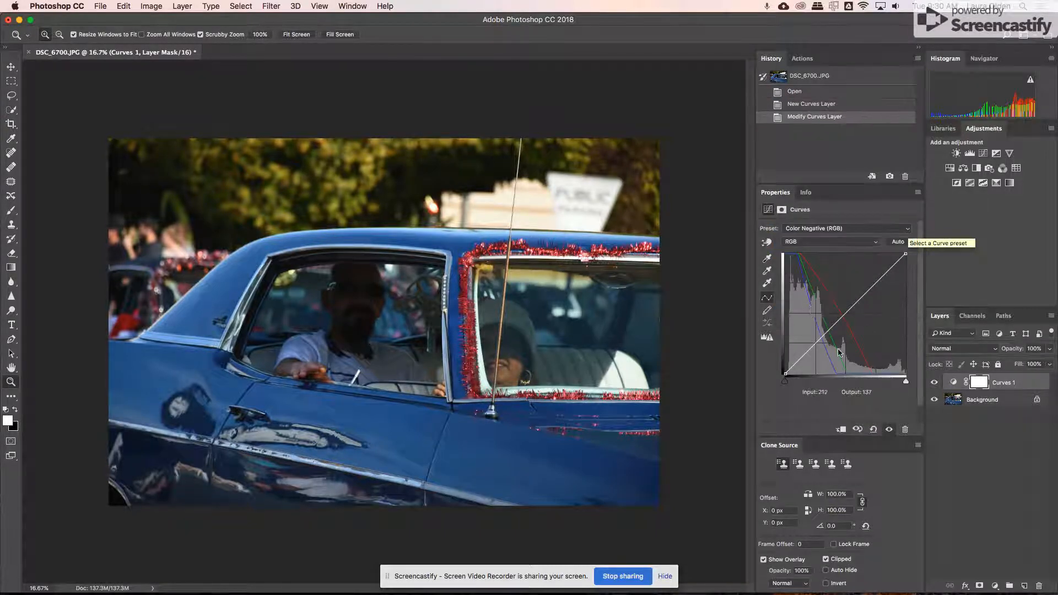
{"action": "left_click", "coordinate": [908, 230]}
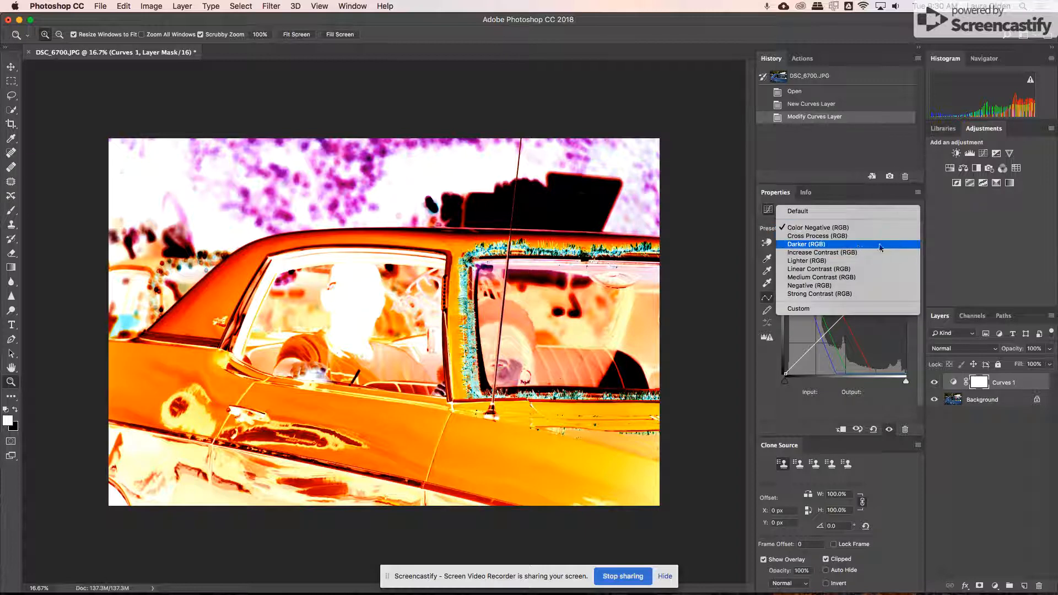
{"action": "left_click", "coordinate": [850, 237]}
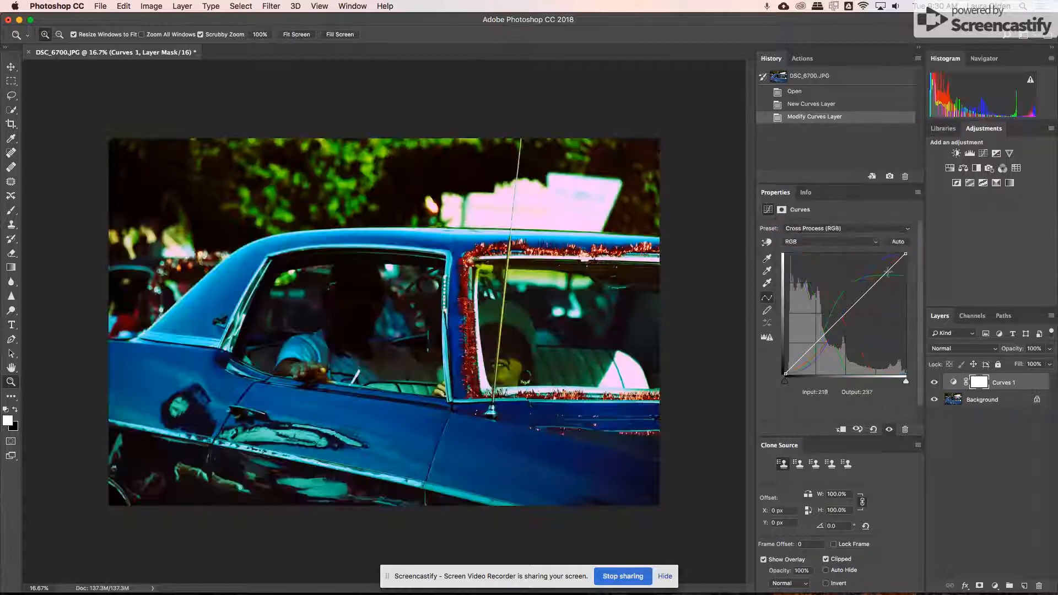
{"action": "left_click", "coordinate": [907, 229]}
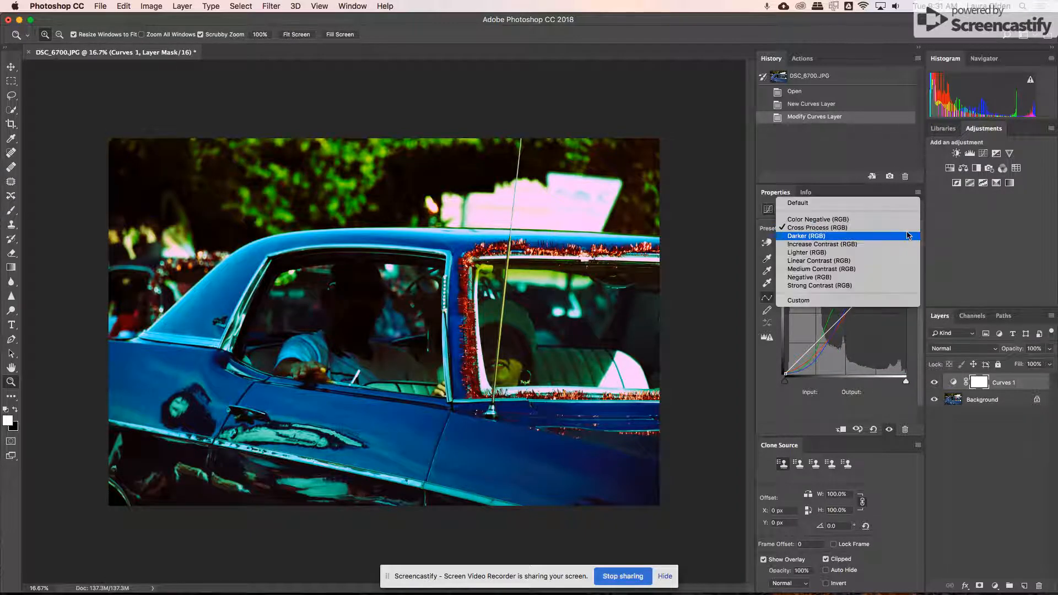
{"action": "left_click", "coordinate": [812, 237]}
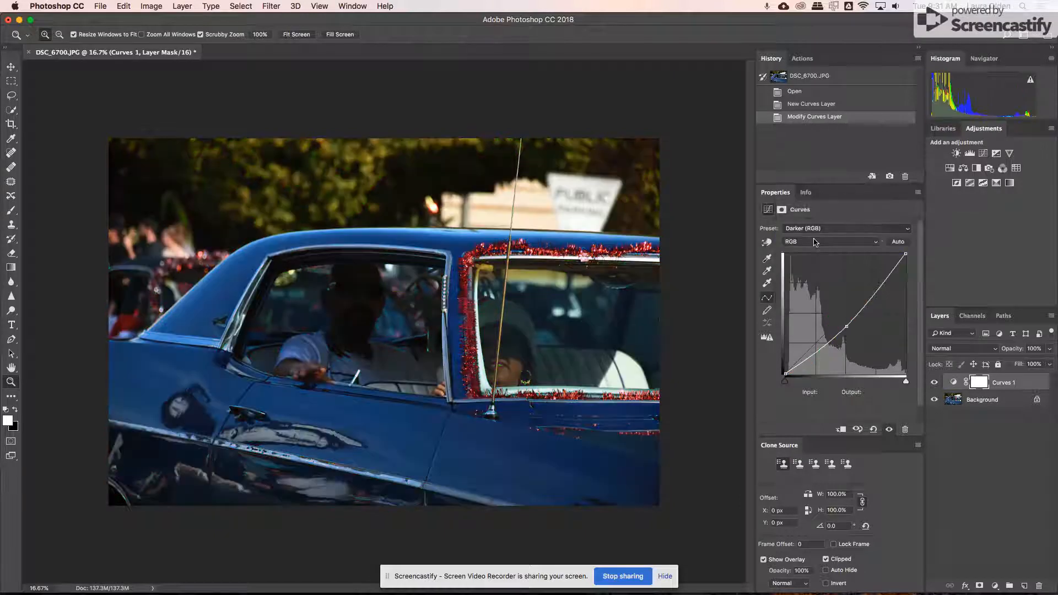
Apply the Lighter (RGB) preset to the Curves layer.
{"action": "left_click", "coordinate": [908, 231]}
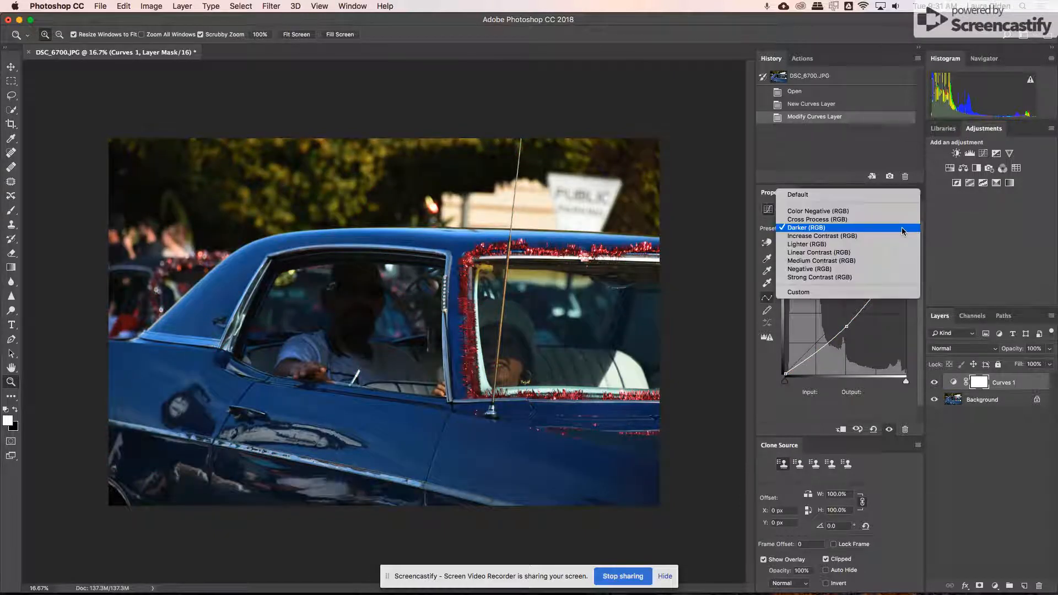
{"action": "left_click", "coordinate": [809, 246]}
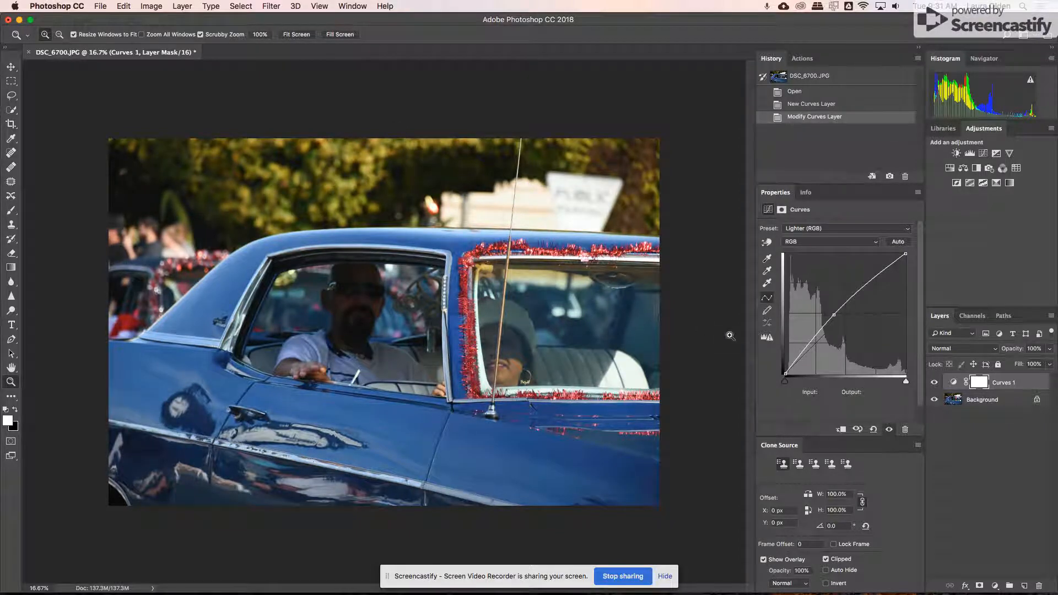
{"action": "left_click", "coordinate": [897, 228]}
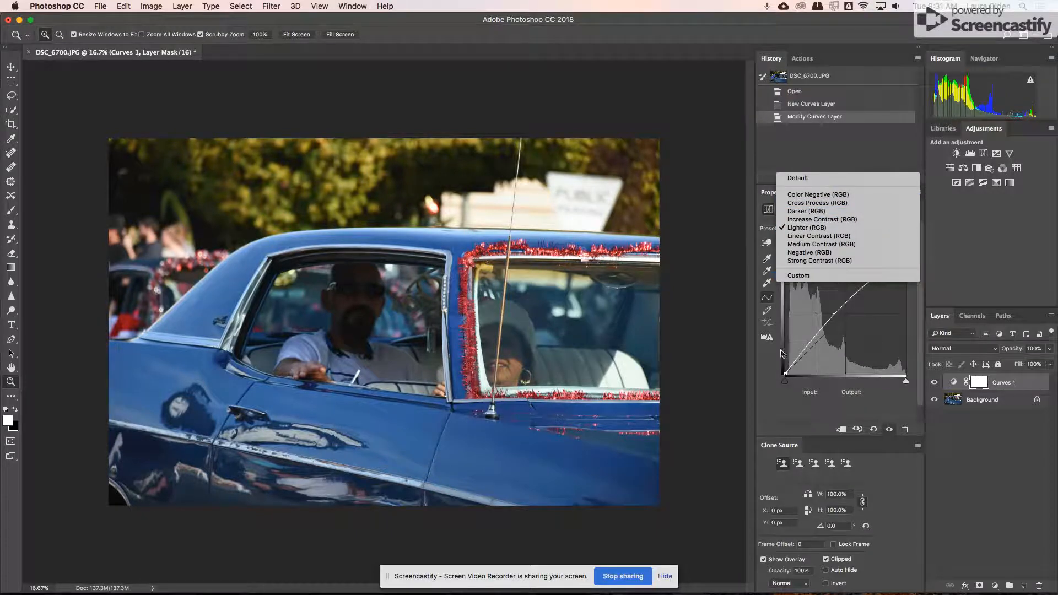
{"action": "left_click", "coordinate": [770, 367]}
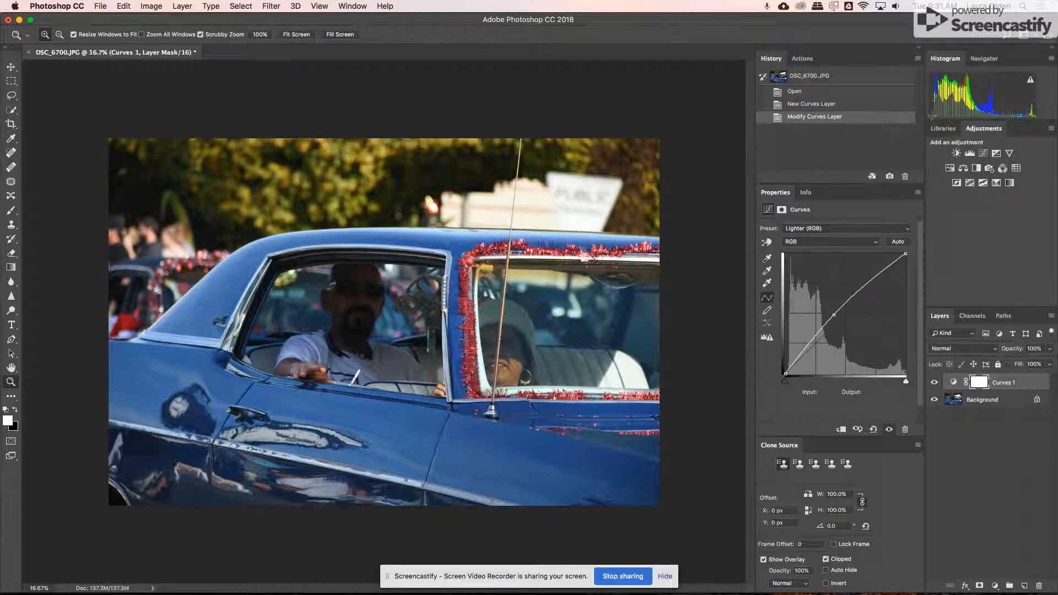
Shift the curve's black point to input 3 and add two shadow points, placing the upper one at input 30, output 40.
{"action": "left_click_drag", "start_coordinate": [785, 384], "coordinate": [786, 384]}
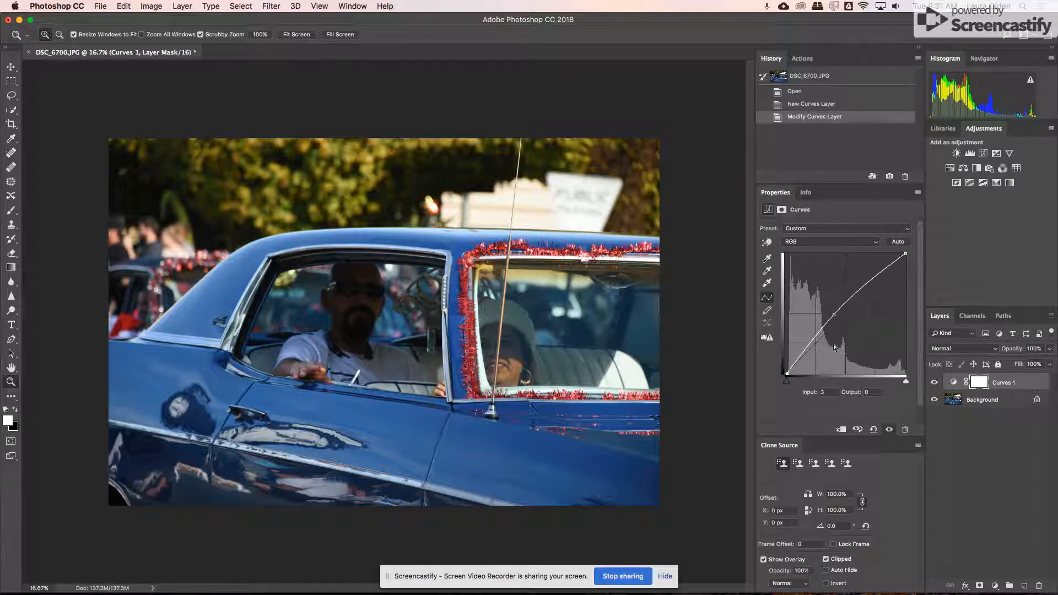
{"action": "left_click", "coordinate": [791, 367]}
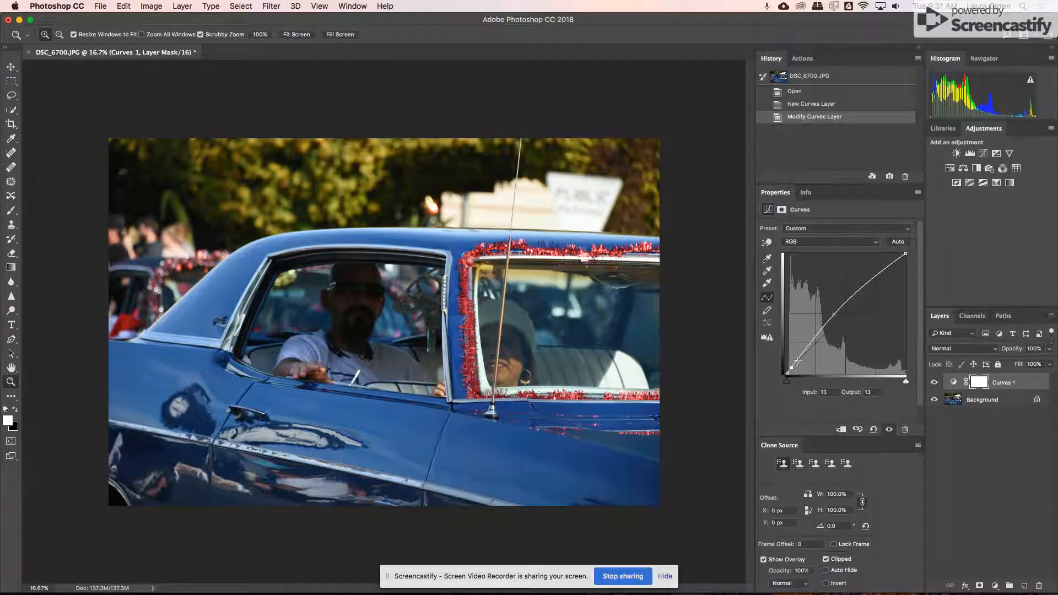
{"action": "left_click_drag", "start_coordinate": [797, 358], "coordinate": [797, 357]}
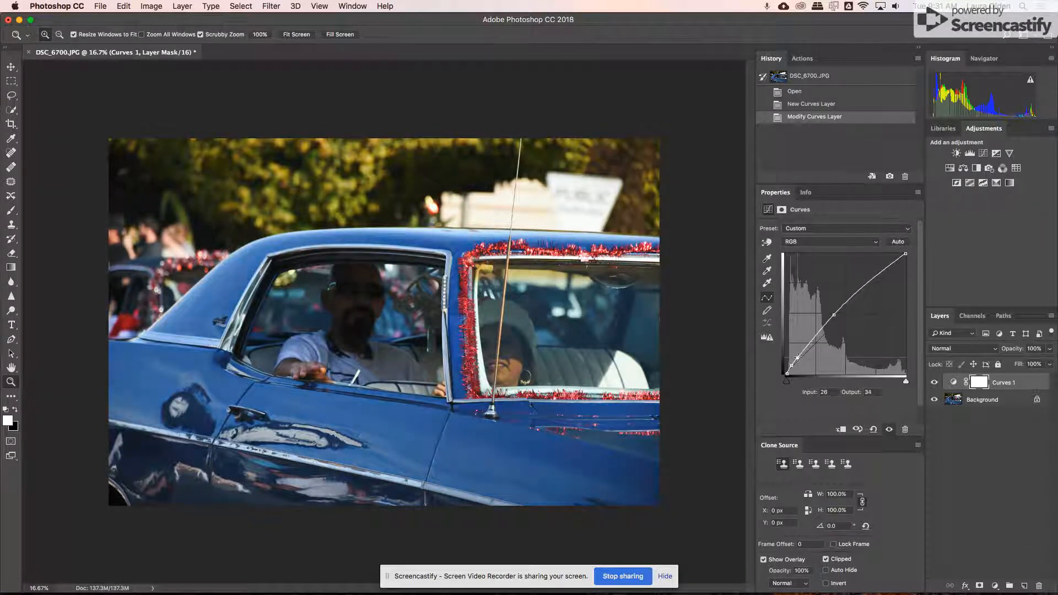
{"action": "left_click", "coordinate": [792, 365]}
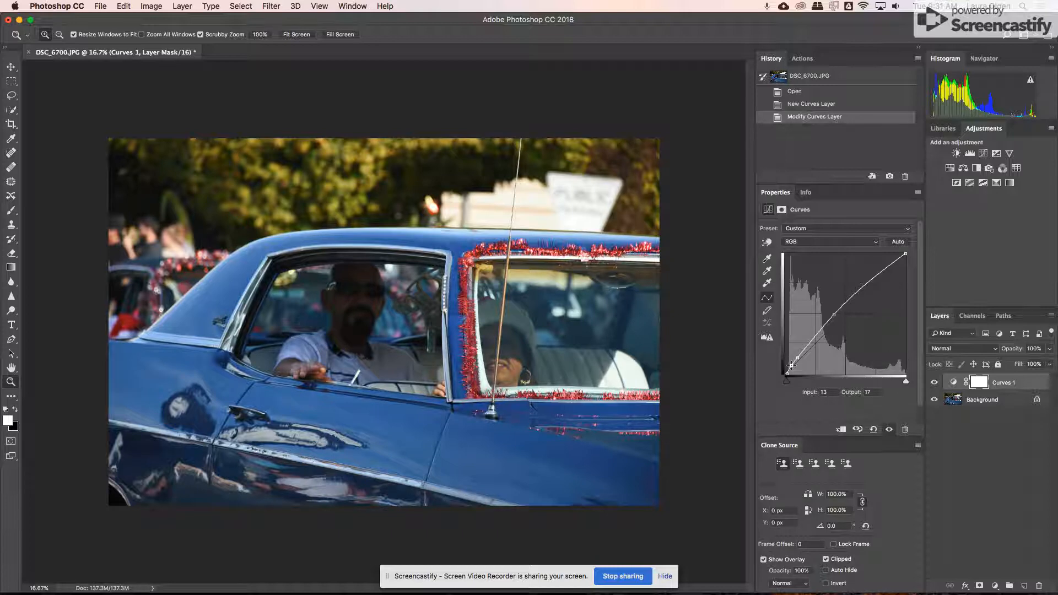
{"action": "left_click_drag", "start_coordinate": [792, 364], "coordinate": [800, 354]}
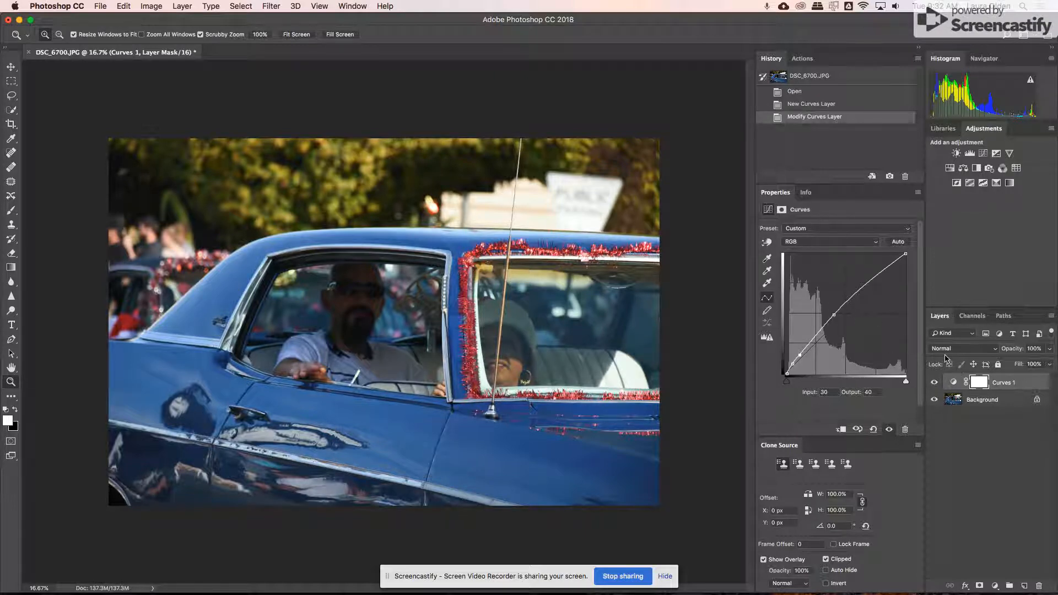
Try an exaggerated curve on a second Curves layer with the first hidden, delete the second layer and show the first again.
{"action": "left_click", "coordinate": [933, 383]}
{"action": "left_click", "coordinate": [984, 153]}
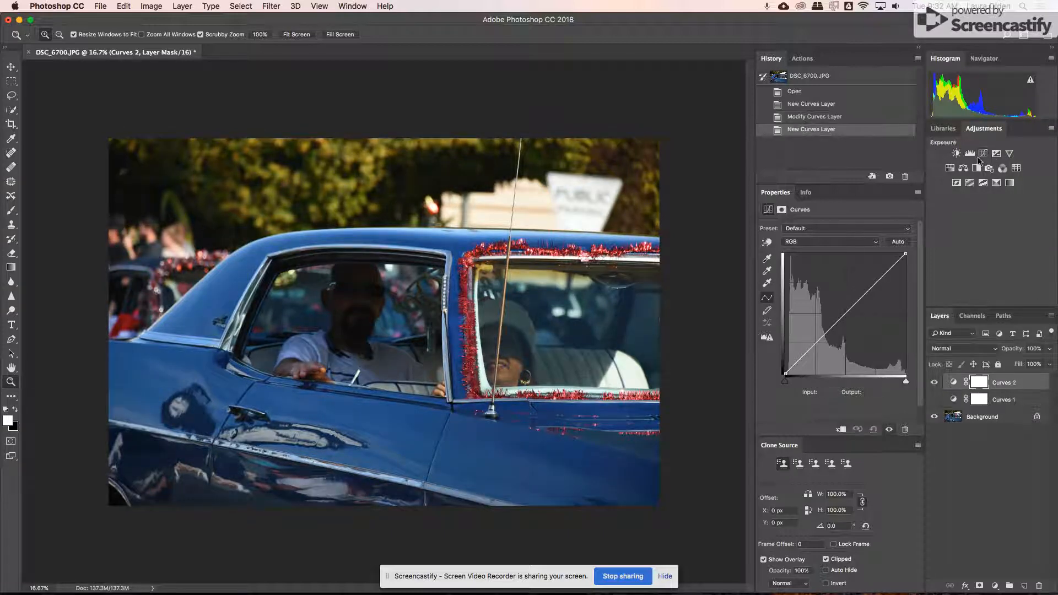
{"action": "left_click", "coordinate": [874, 283]}
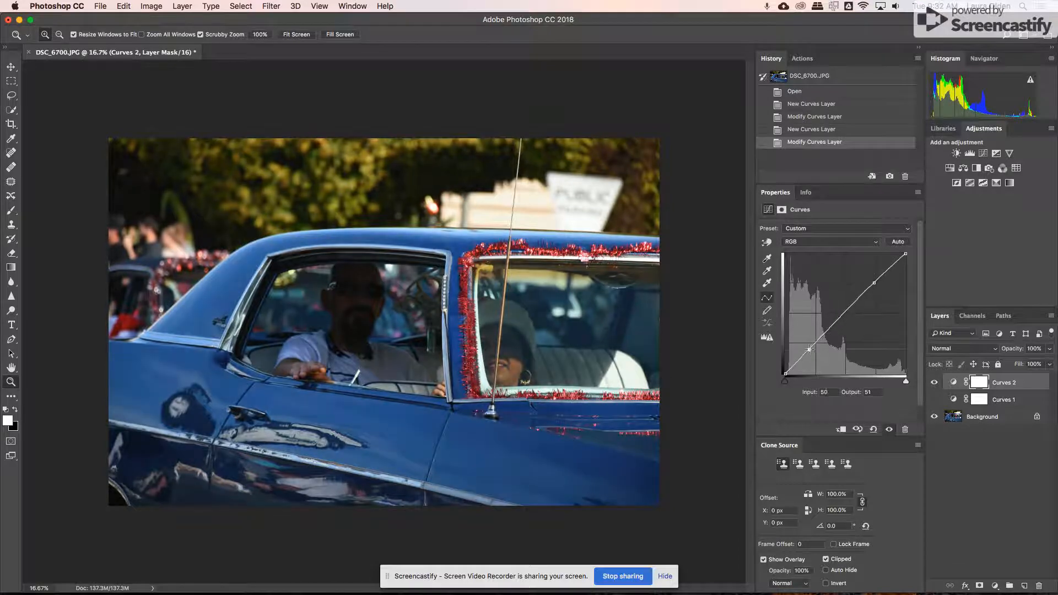
{"action": "left_click_drag", "start_coordinate": [815, 343], "coordinate": [814, 354]}
{"action": "left_click_drag", "start_coordinate": [874, 282], "coordinate": [895, 297]}
{"action": "left_click_drag", "start_coordinate": [815, 354], "coordinate": [799, 342]}
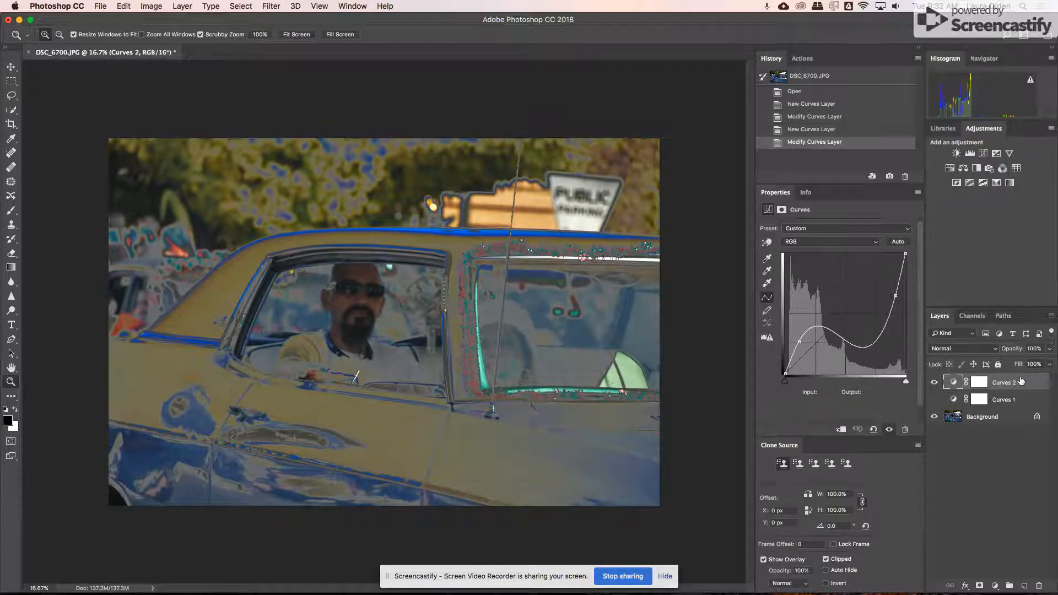
{"action": "key", "text": "Delete"}
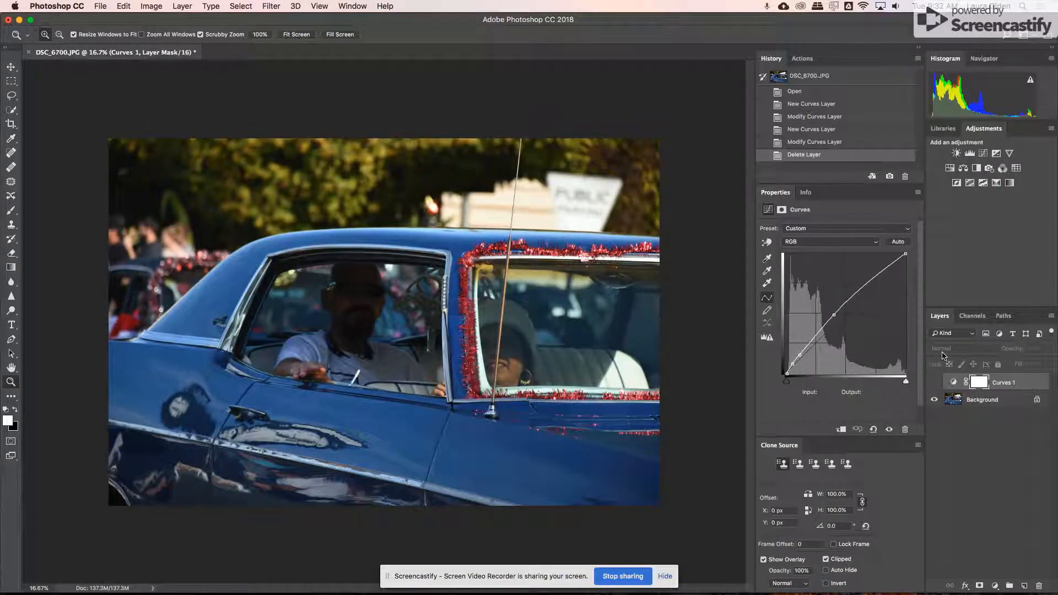
{"action": "left_click", "coordinate": [934, 382]}
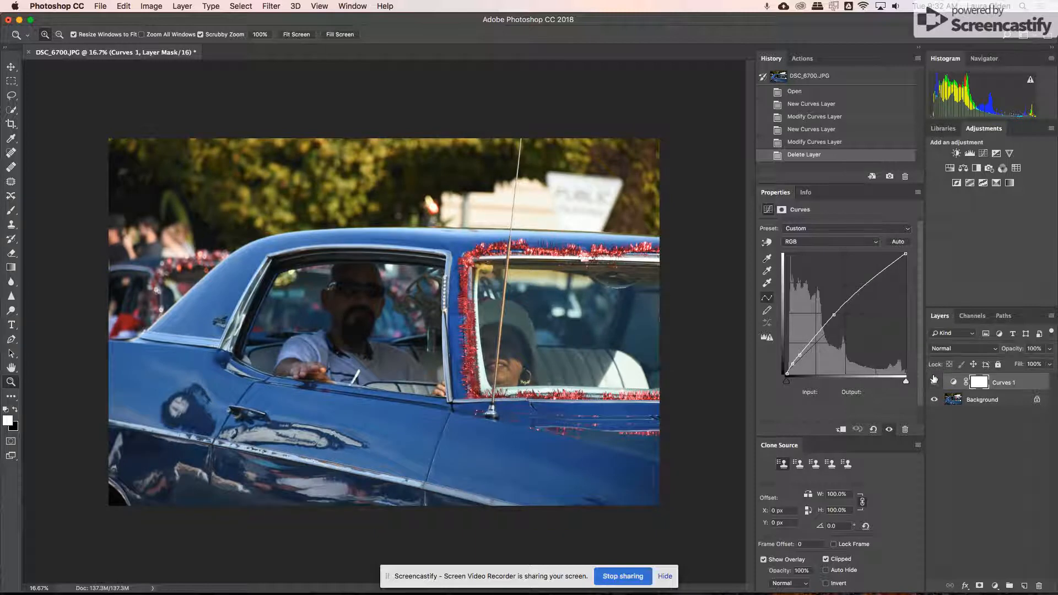
Adjust the curve's shadow points to input 28, output 42 and input 14, output 23, comparing the photo with the Curves layer hidden.
{"action": "left_click", "coordinate": [934, 381]}
{"action": "left_click", "coordinate": [934, 380]}
{"action": "left_click", "coordinate": [800, 355]}
{"action": "left_click", "coordinate": [791, 363]}
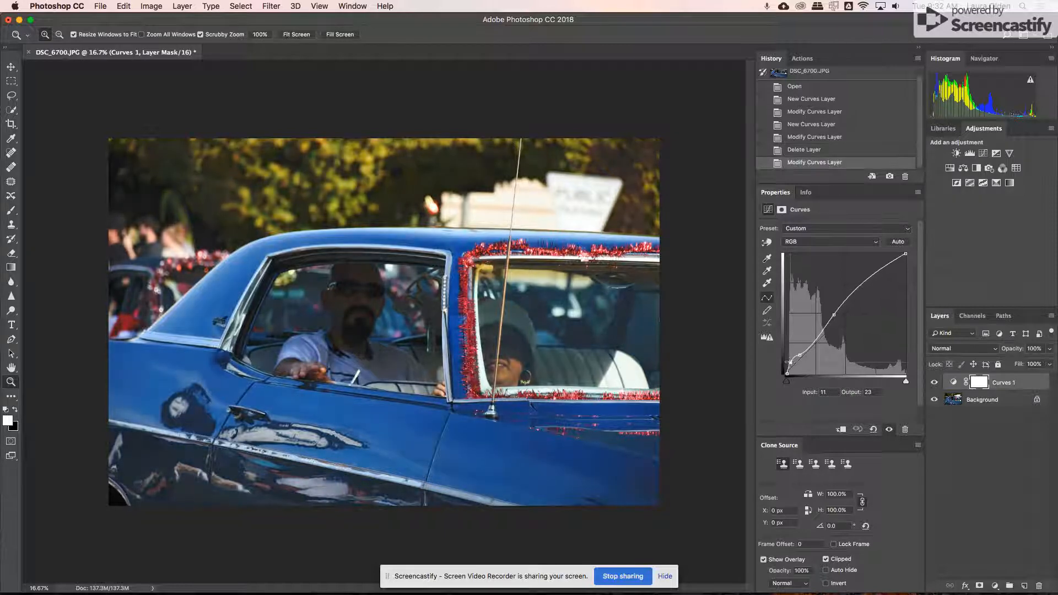
{"action": "left_click", "coordinate": [799, 354]}
{"action": "left_click_drag", "start_coordinate": [799, 354], "coordinate": [799, 353]}
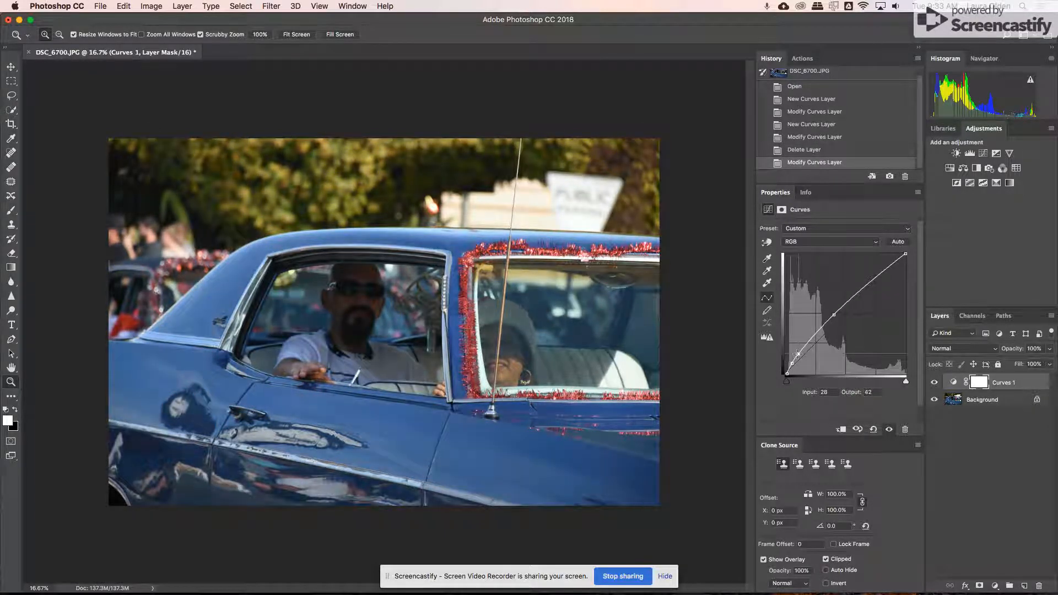
{"action": "left_click", "coordinate": [791, 363]}
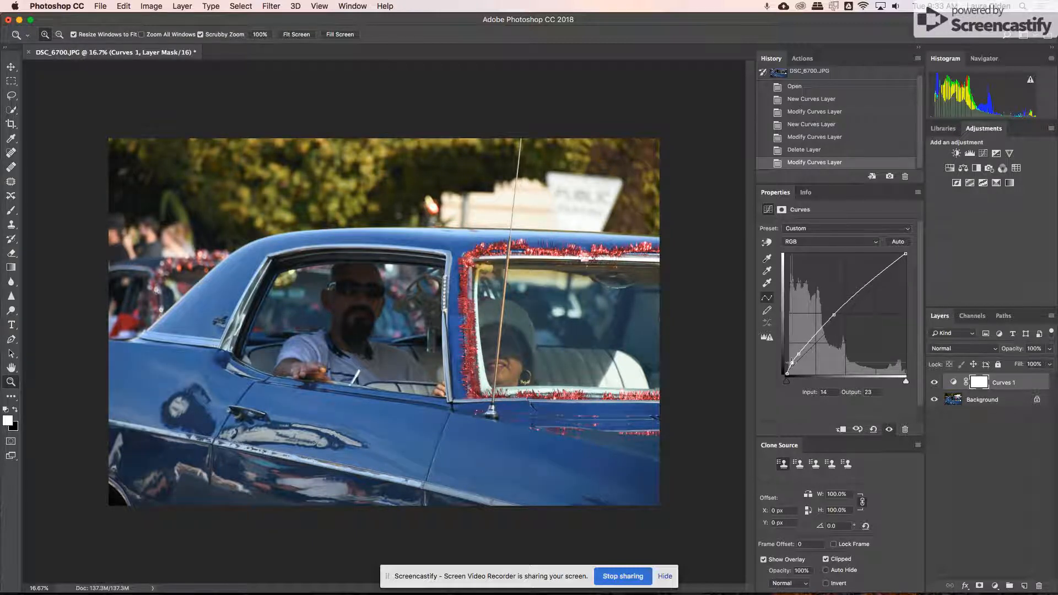
{"action": "left_click", "coordinate": [934, 381]}
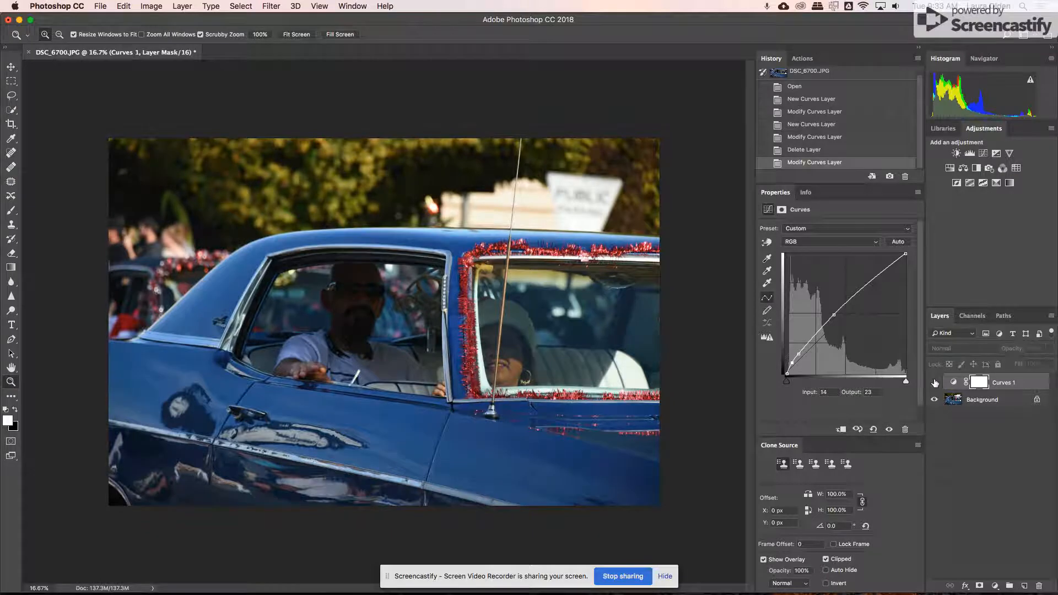
{"action": "left_click", "coordinate": [935, 382]}
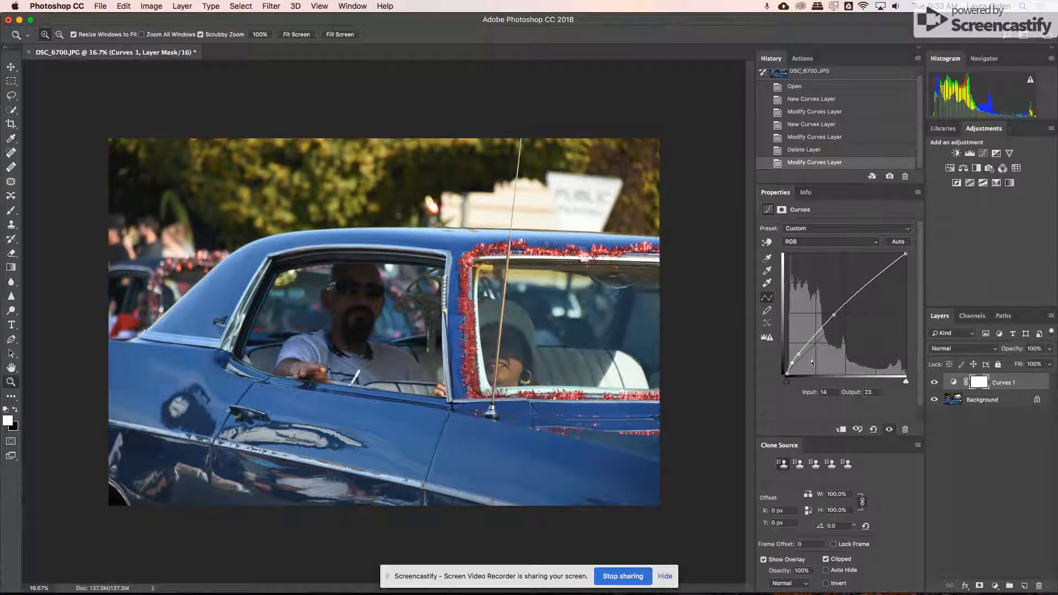
Move the upper shadow point to input 32, output 41 and compare the photo with and without the Curves layer.
{"action": "left_click", "coordinate": [800, 353]}
{"action": "left_click_drag", "start_coordinate": [800, 354], "coordinate": [801, 354]}
{"action": "left_click", "coordinate": [934, 382]}
{"action": "left_click", "coordinate": [934, 382]}
{"action": "left_click", "coordinate": [933, 382]}
{"action": "left_click", "coordinate": [933, 382]}
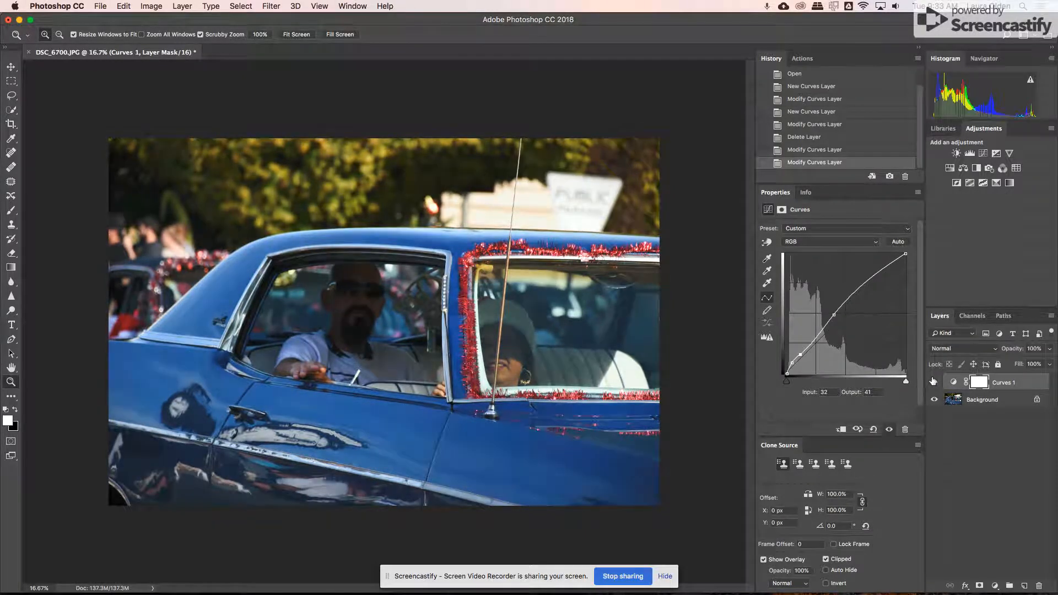
Refine the lower shadow point to input 15, output 23 and the upper one to input 32, output 42.
{"action": "left_click", "coordinate": [792, 363]}
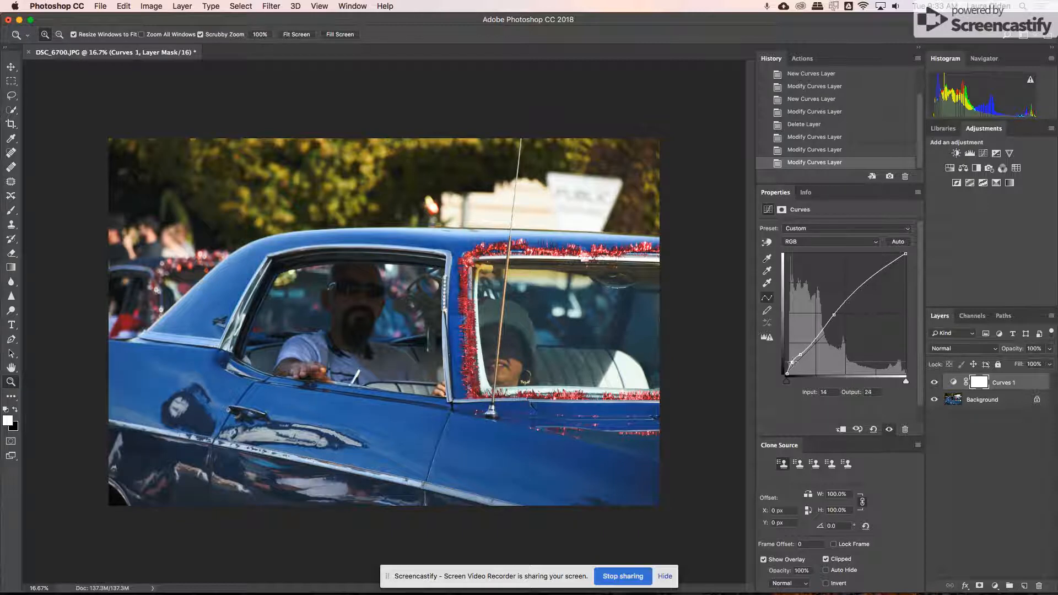
{"action": "left_click_drag", "start_coordinate": [792, 362], "coordinate": [793, 363]}
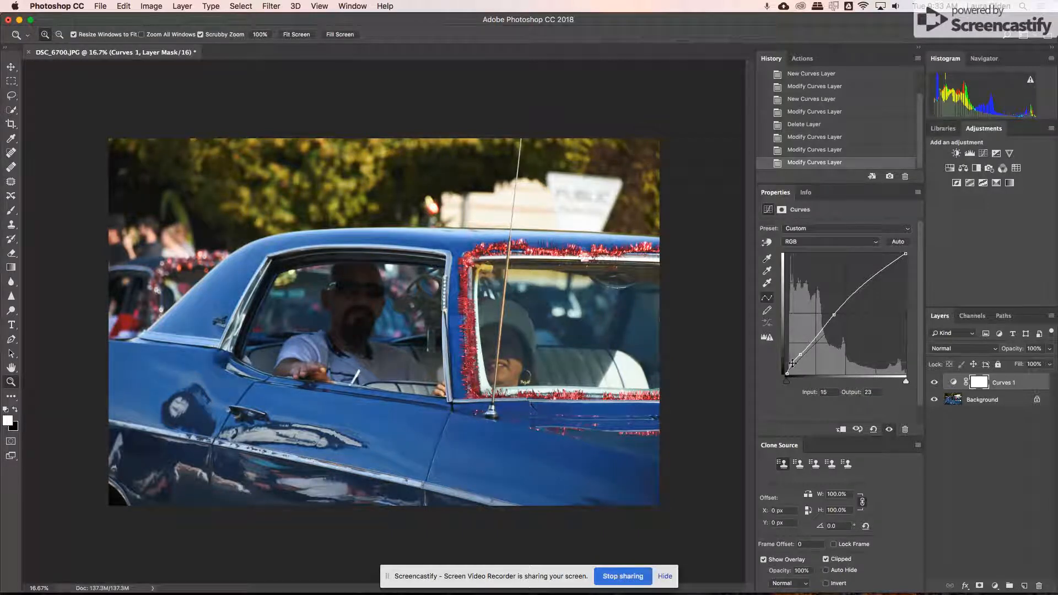
{"action": "left_click", "coordinate": [800, 355]}
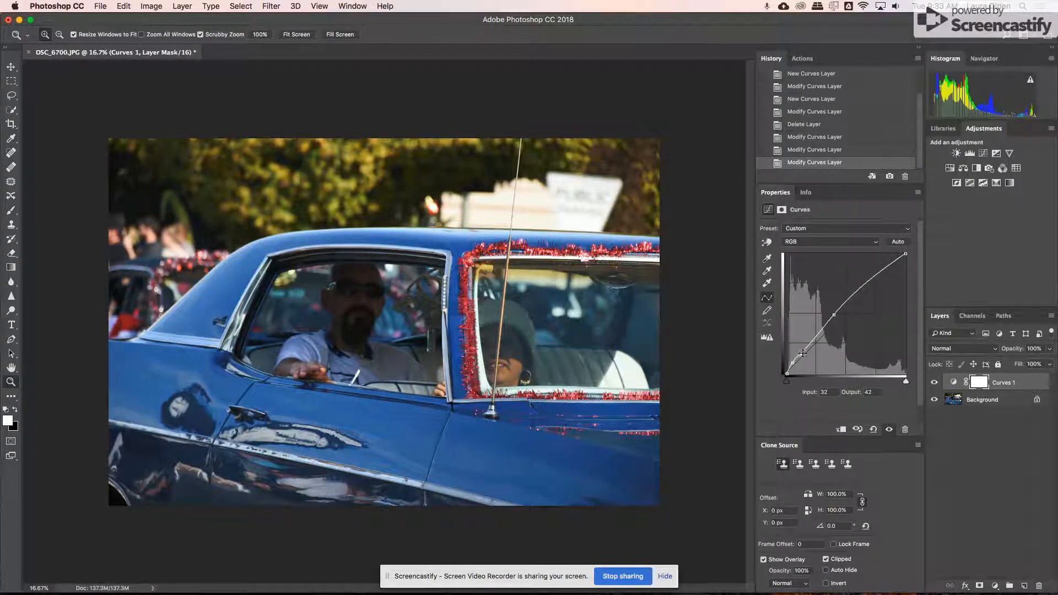
Brighten the midtones by shifting the curve's middle point to input 96, output 125.
{"action": "left_click", "coordinate": [833, 314]}
{"action": "key", "text": "Left"}
{"action": "key", "text": "Left"}
{"action": "key", "text": "Left"}
{"action": "key", "text": "Left"}
{"action": "key", "text": "Left"}
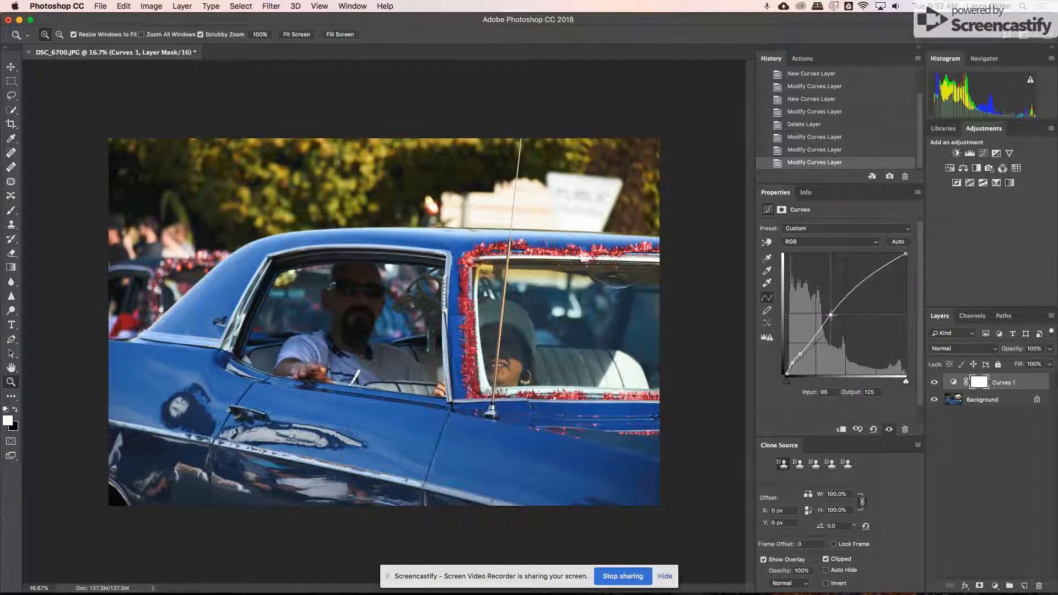
Readjust the shadows with the lower curve point at input 17, output 29, and compare the photo with and without the Curves layer.
{"action": "left_click_drag", "start_coordinate": [800, 354], "coordinate": [793, 360]}
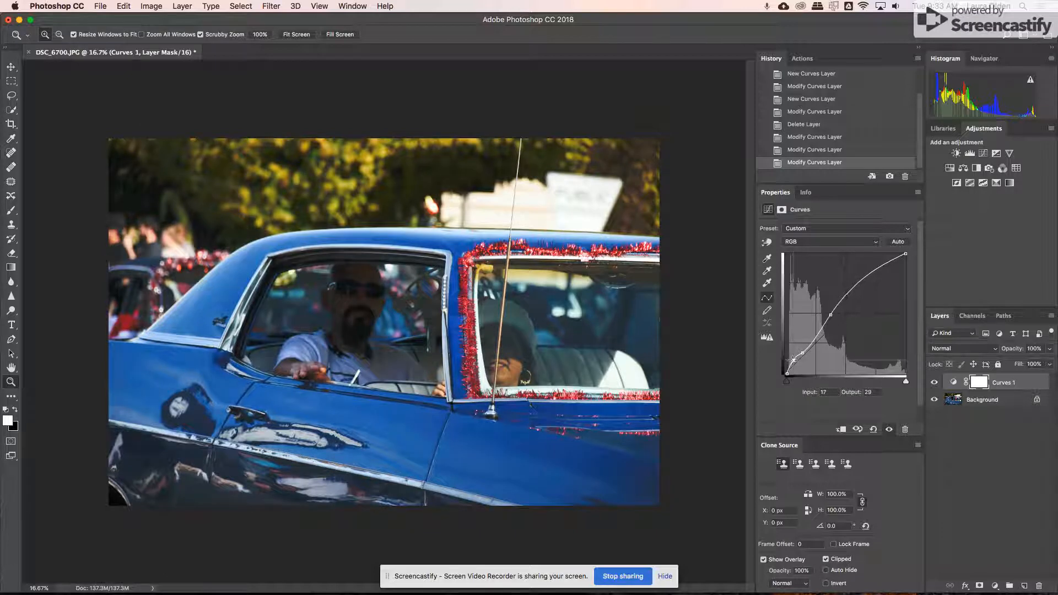
{"action": "left_click", "coordinate": [932, 383]}
{"action": "left_click", "coordinate": [932, 383]}
{"action": "left_click", "coordinate": [933, 383]}
{"action": "left_click", "coordinate": [933, 383]}
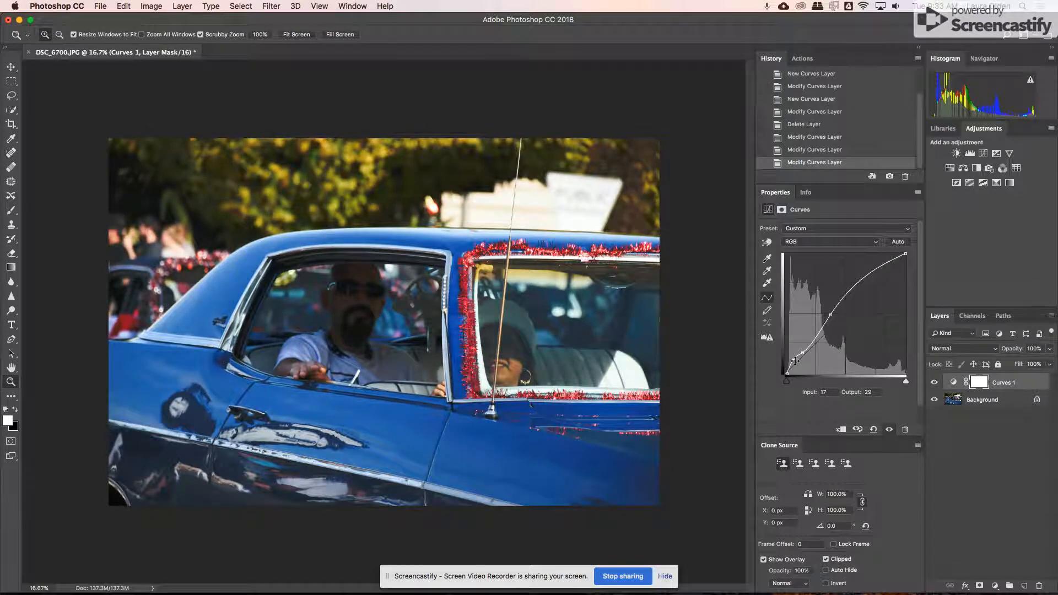
Reduce the lower shadow point to input 16, output 25 and check the photo against its uncorrected version.
{"action": "left_click_drag", "start_coordinate": [794, 361], "coordinate": [793, 362]}
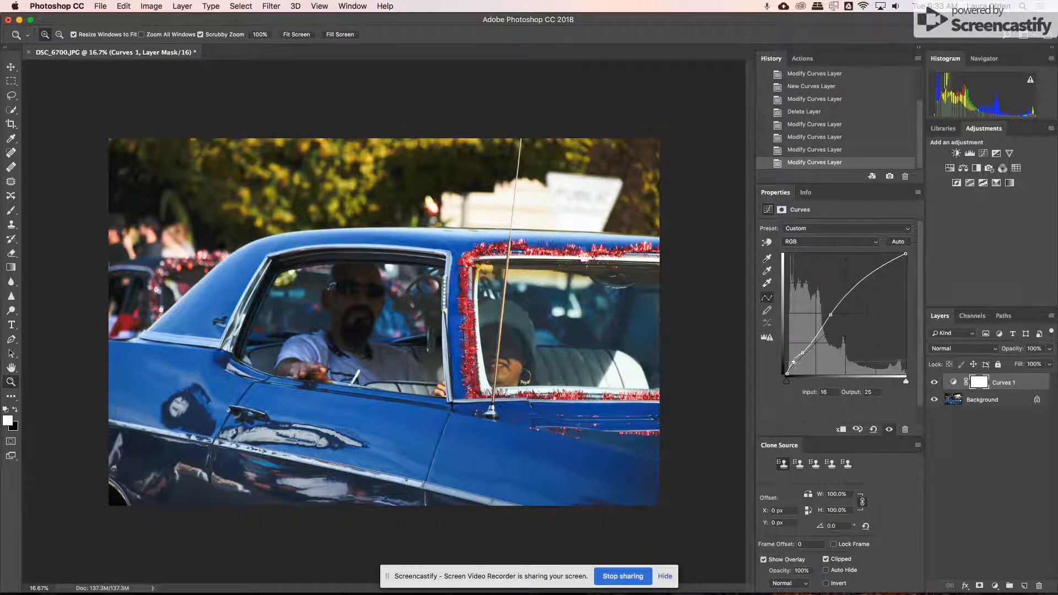
{"action": "left_click", "coordinate": [932, 383]}
{"action": "left_click", "coordinate": [932, 382]}
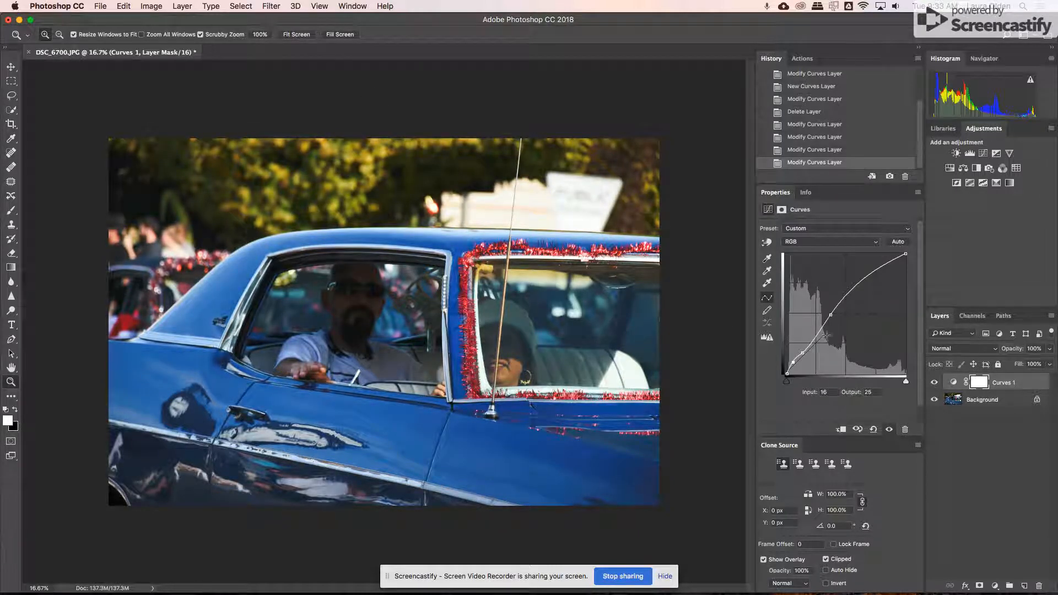
Save the edited photo together with its Curves adjustment layer.
{"action": "left_click", "coordinate": [102, 7]}
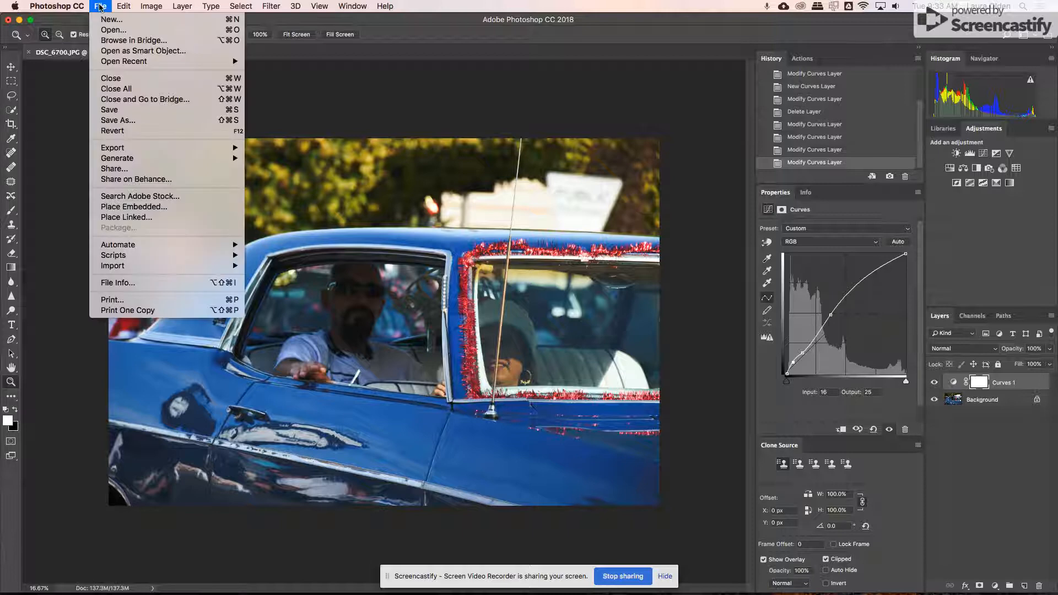
{"action": "left_click", "coordinate": [144, 111]}
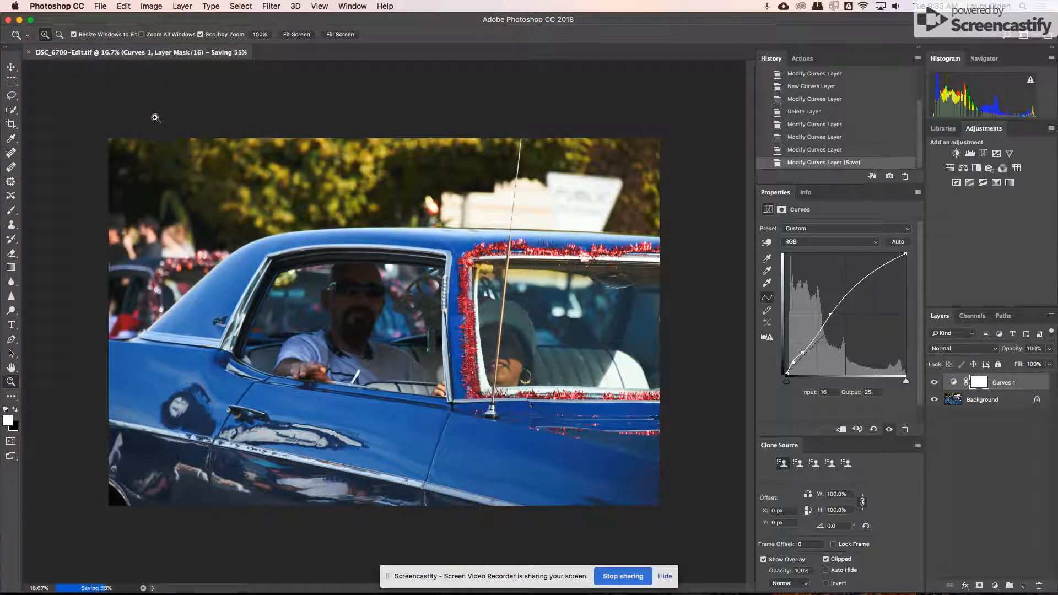